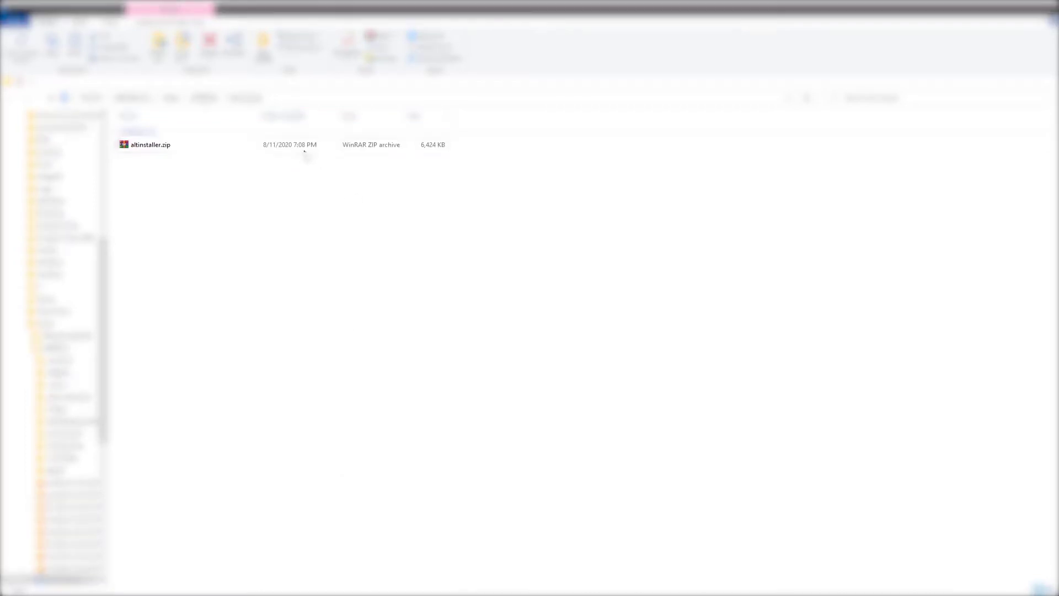
Select the extracted altinstaller.zip and setup.exe files in File Explorer.
left_click(240, 147)
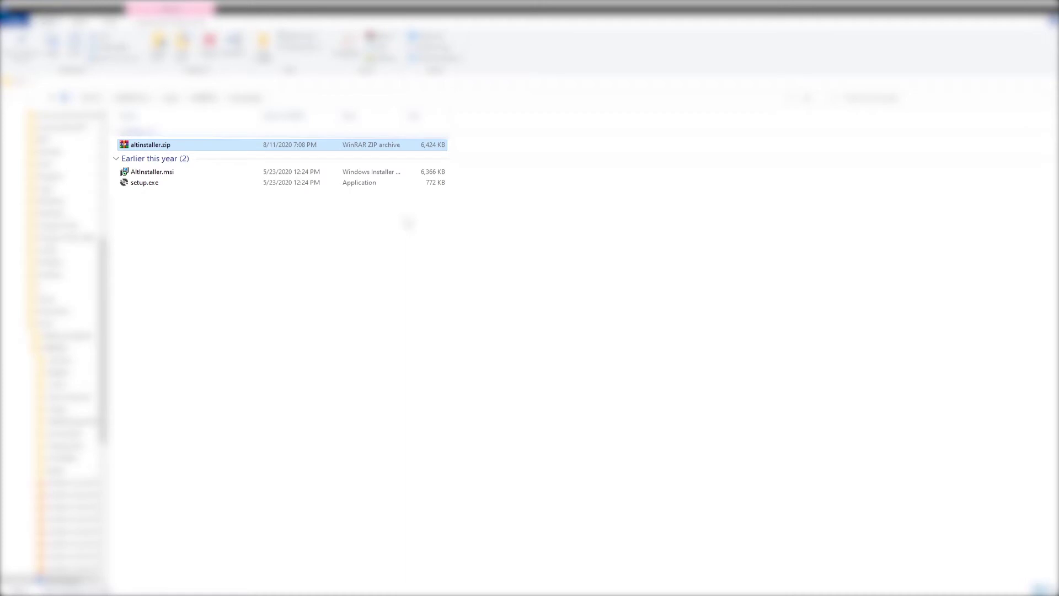
left_click(148, 183)
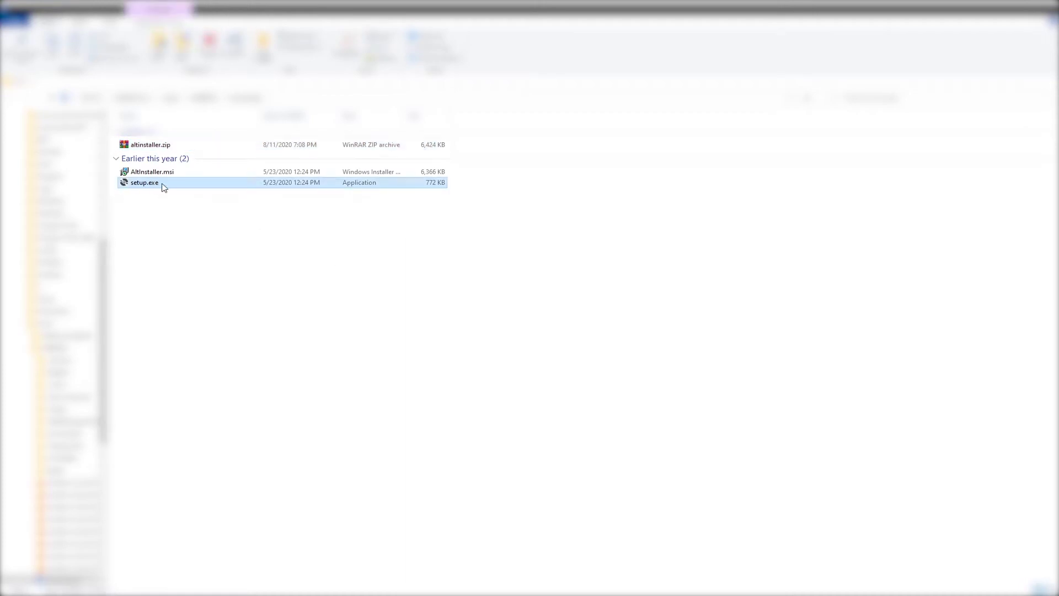
Run setup.exe and cancel the AltServer Setup wizard without repairing or removing.
double_click(156, 188)
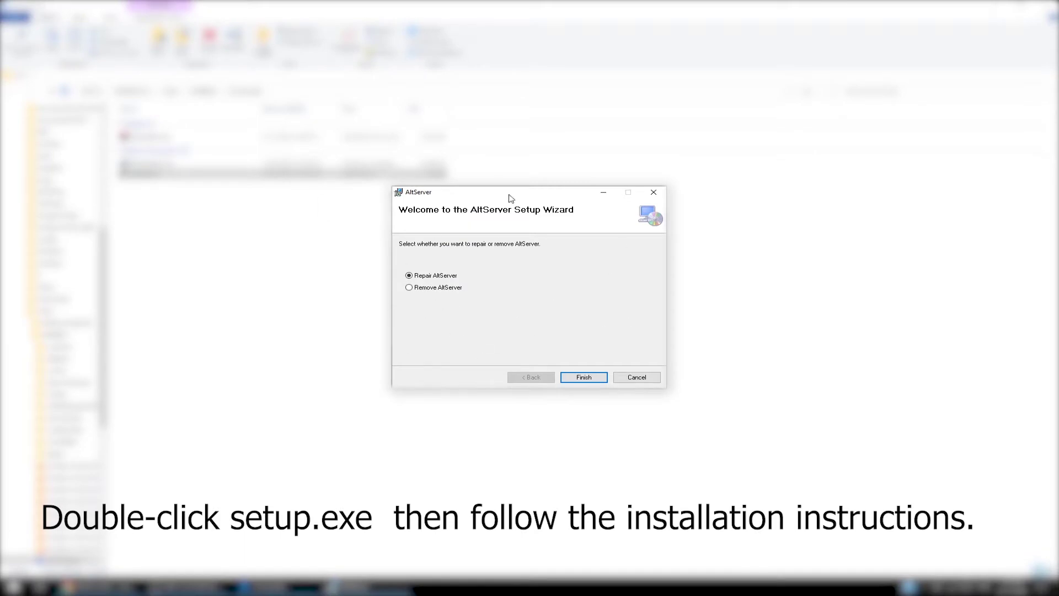
left_click(635, 379)
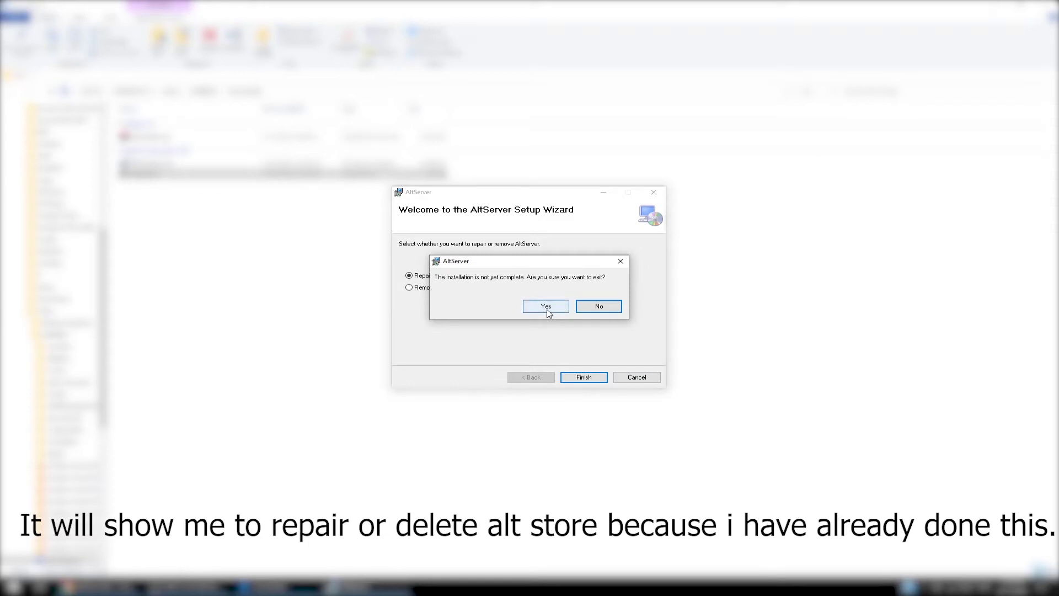
left_click(546, 306)
left_click(574, 377)
Permanently delete the two extracted installer files, AltInstaller.msi and setup.exe.
left_click_drag(505, 439, 158, 130)
key("shift+Delete")
key("Return")
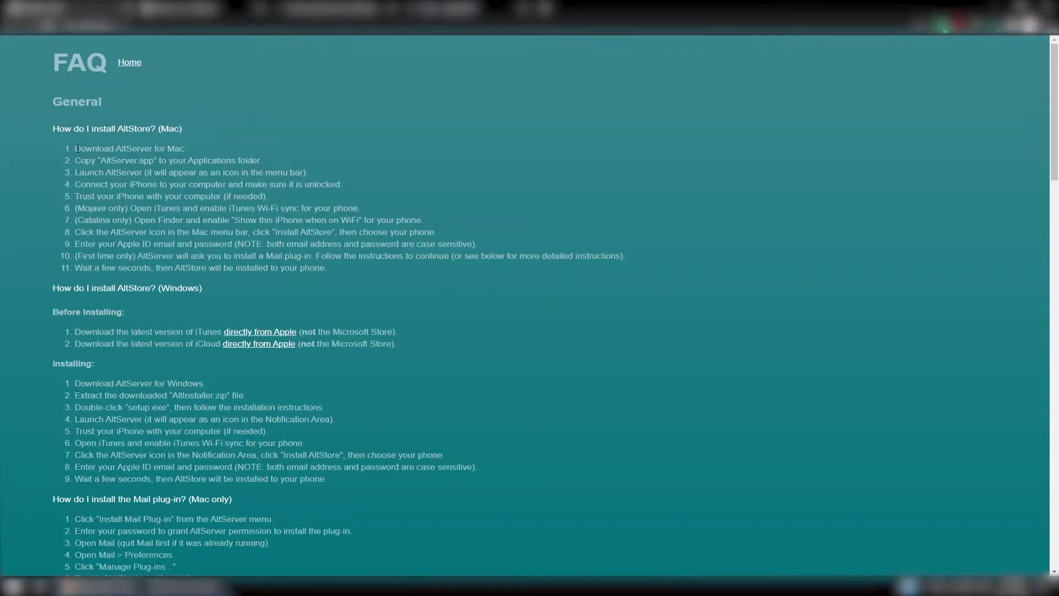
Highlight the first FAQ install steps, then open Apple's iCloud download and cancel it.
left_click_drag(62, 147, 138, 160)
left_click_drag(138, 160, 167, 160)
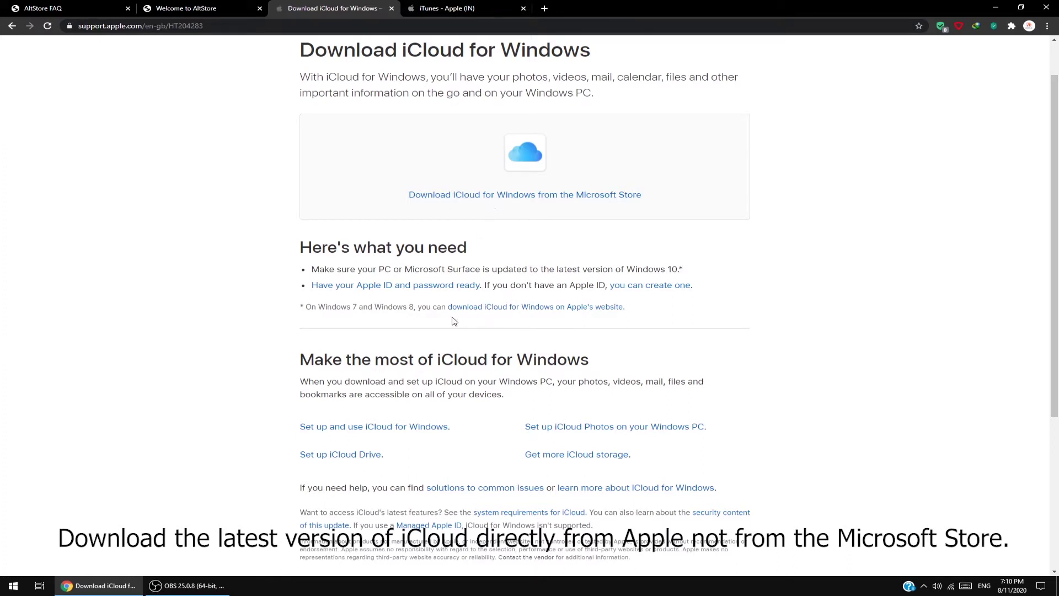
left_click(522, 309)
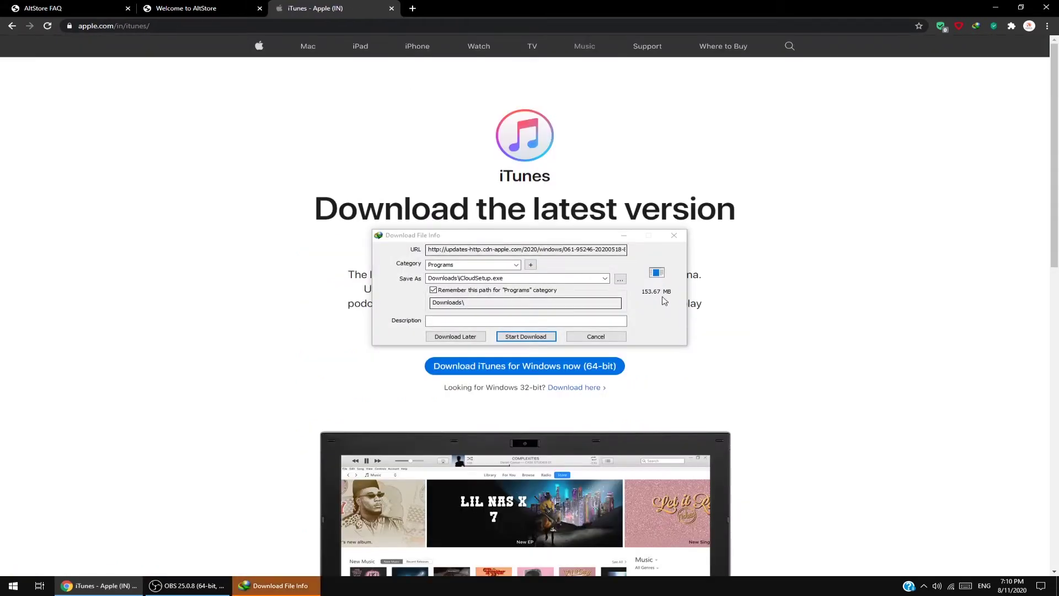
left_click(596, 336)
left_click(568, 335)
Start the iTunes (64-bit) download, cancel it, and return to the AltStore FAQ tab.
left_click_drag(315, 216, 737, 236)
left_click(736, 257)
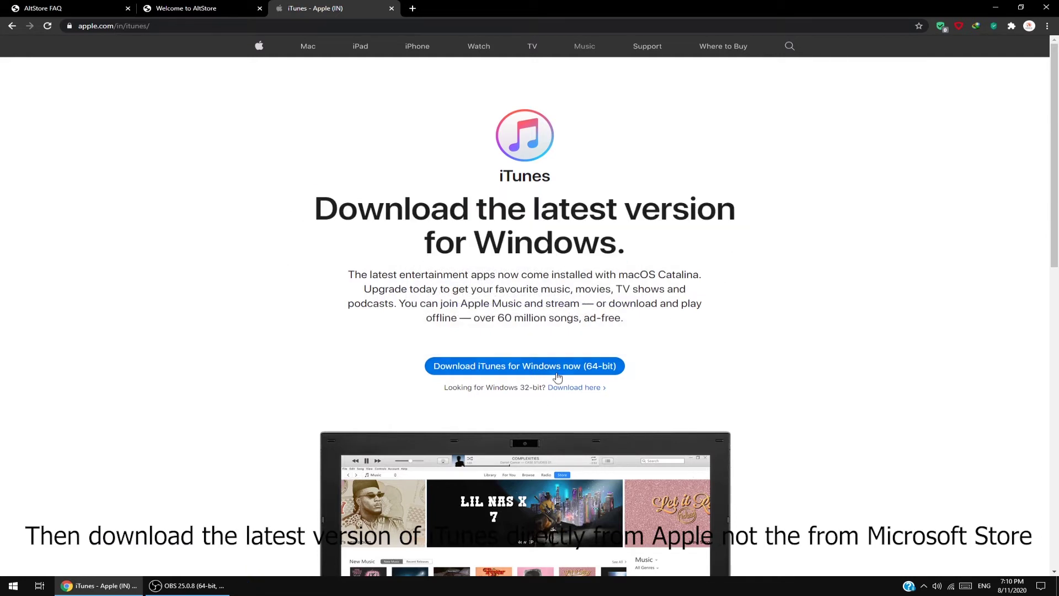
scroll(534, 388, "down", 2)
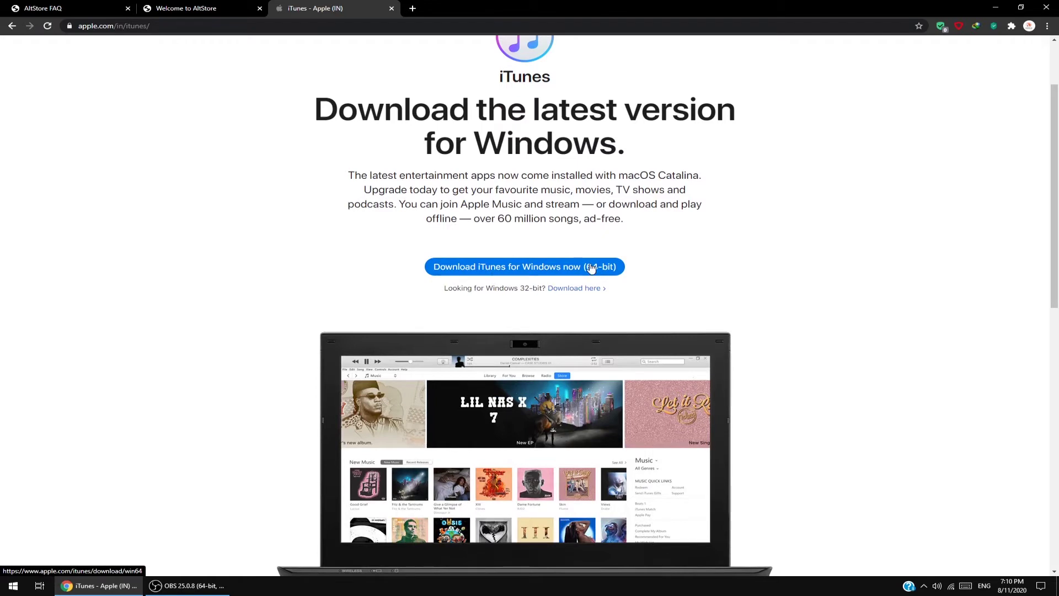
left_click(573, 273)
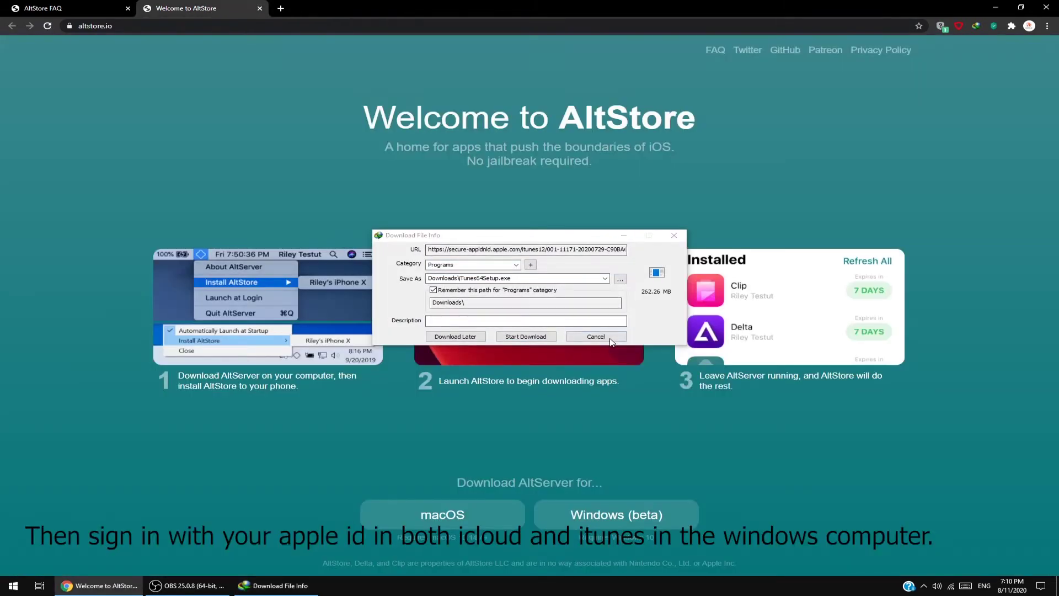
left_click(526, 337)
left_click(78, 7)
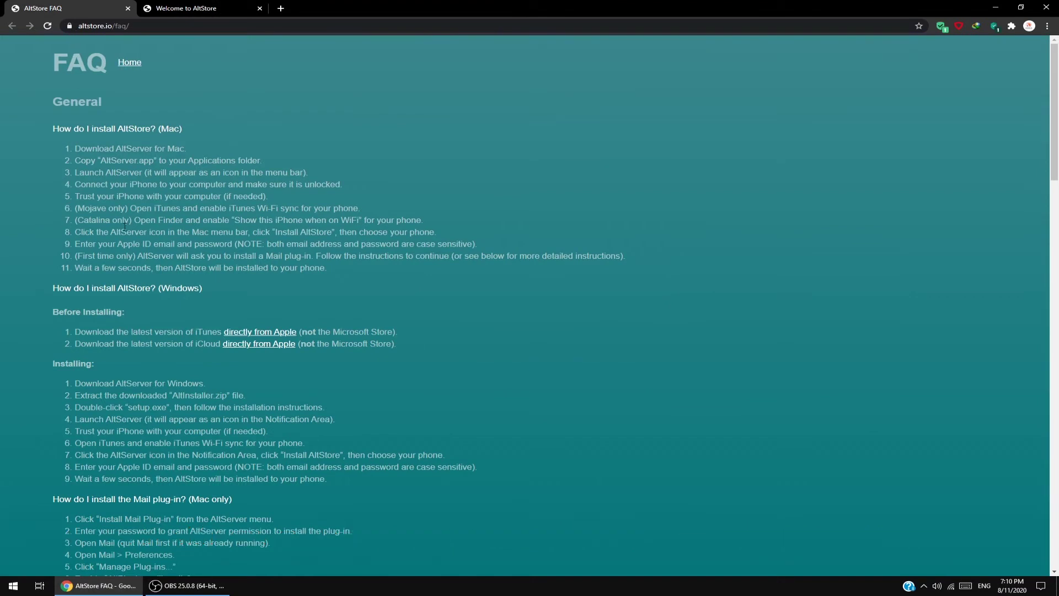
Highlight the Windows steps: download AltServer, extract AltInstaller.zip, run setup.exe, launch AltServer.
scroll(106, 386, "down", 2)
left_click_drag(71, 282, 201, 294)
left_click_drag(76, 293, 245, 296)
left_click_drag(74, 307, 326, 308)
left_click_drag(74, 320, 333, 319)
left_click(349, 312)
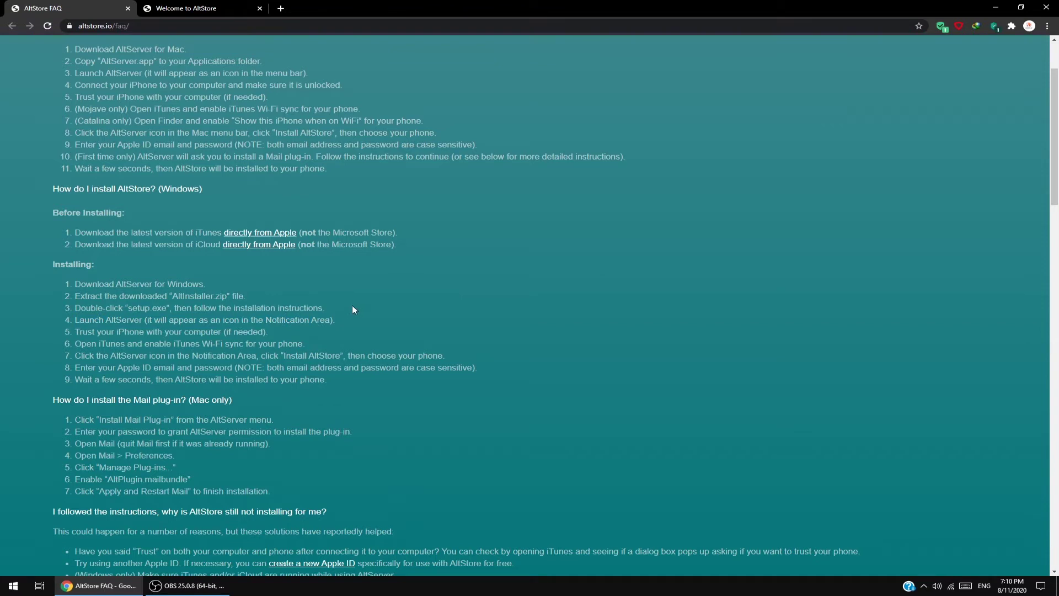
left_click(13, 585)
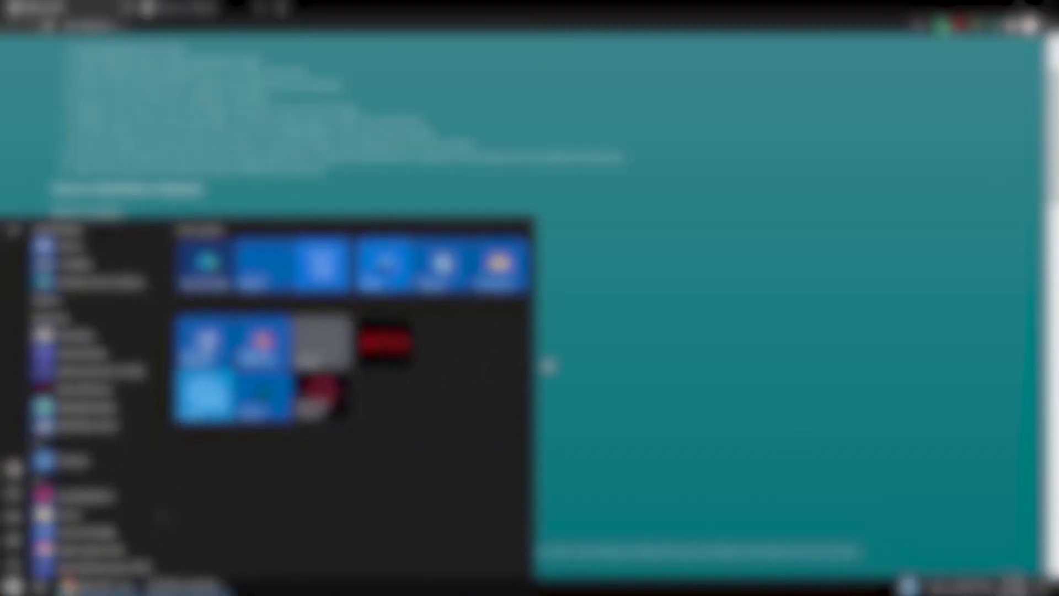
Run AltServer as administrator from a Start search and check its tray menu's startup option.
type("altserver")
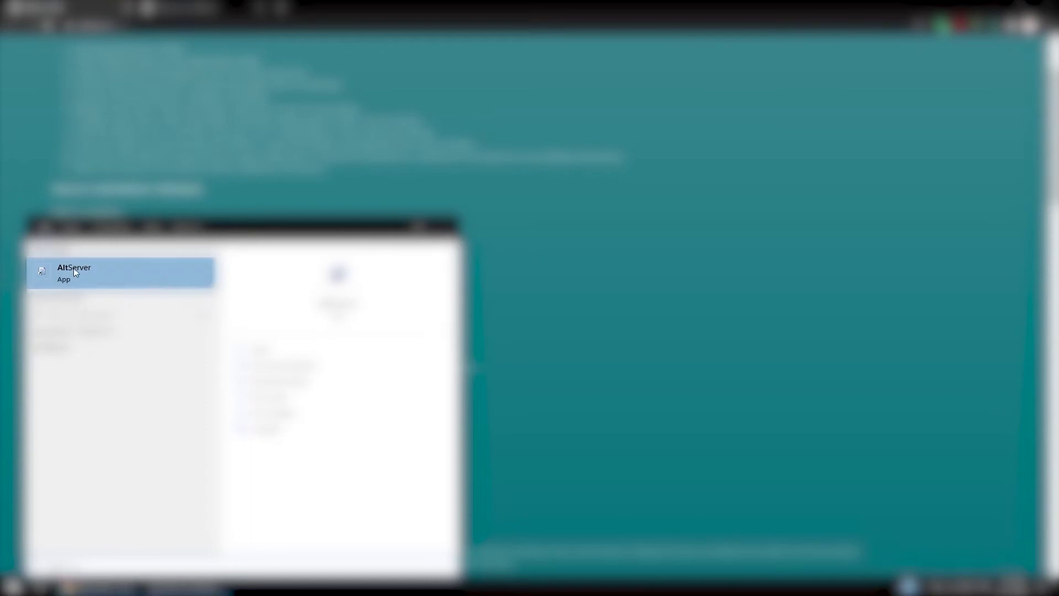
left_click(292, 366)
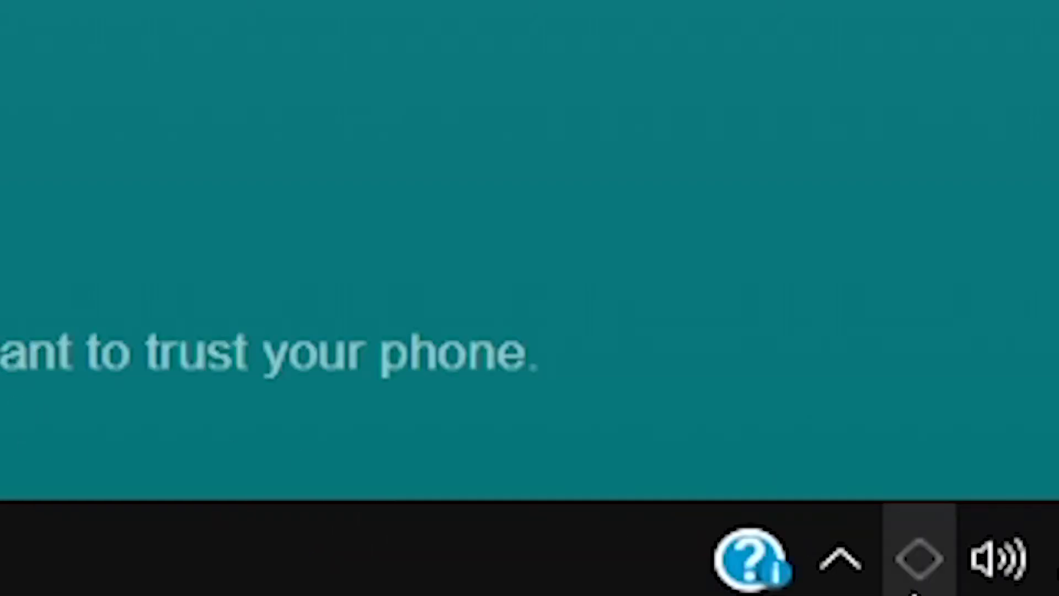
left_click(914, 590)
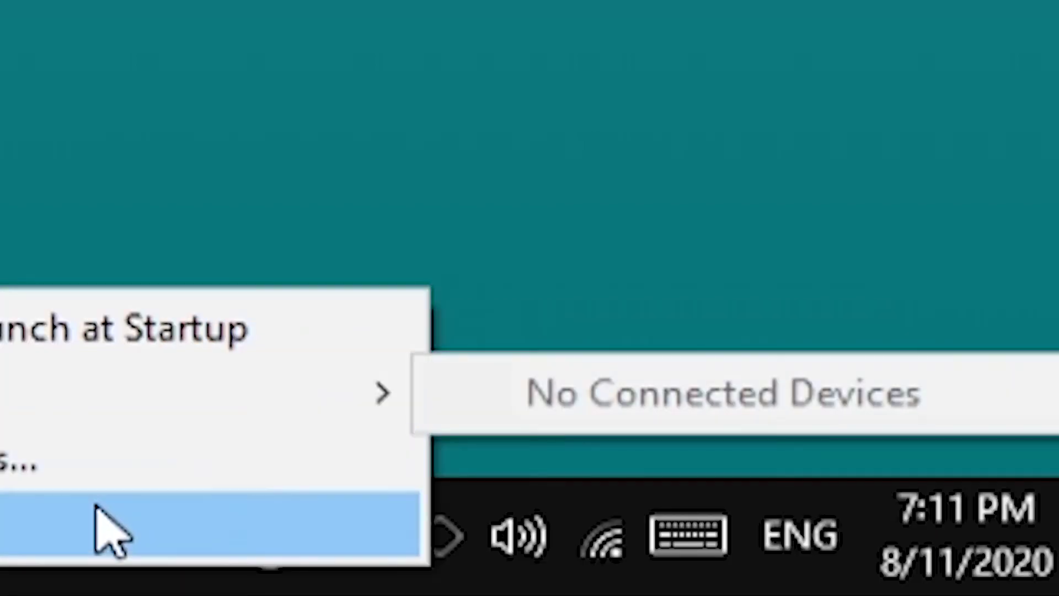
left_click(601, 549)
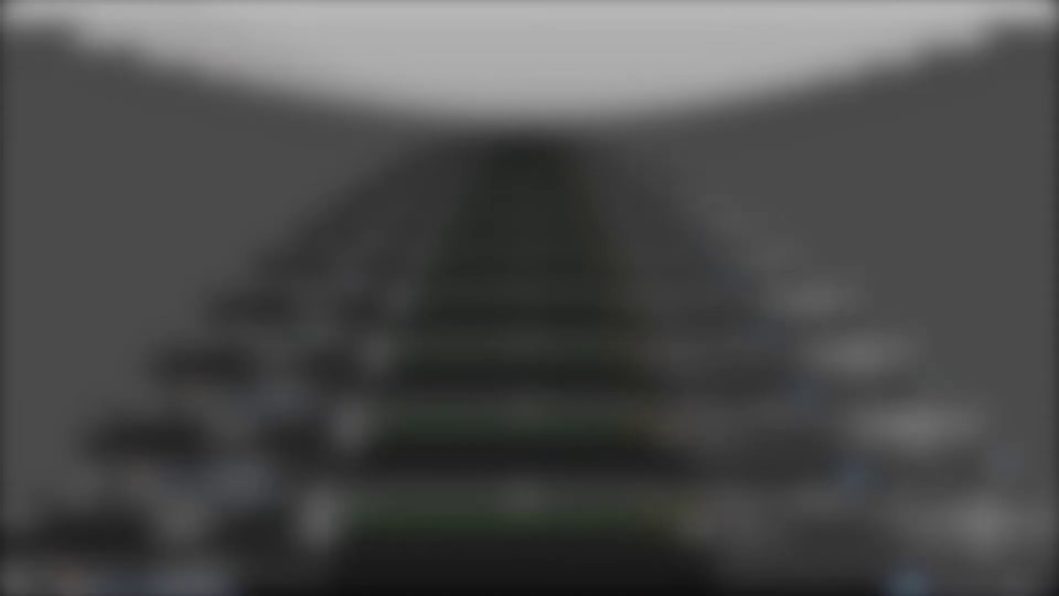
Launch iCloud for Windows from Start, confirm it is signed in, and close it.
key("super")
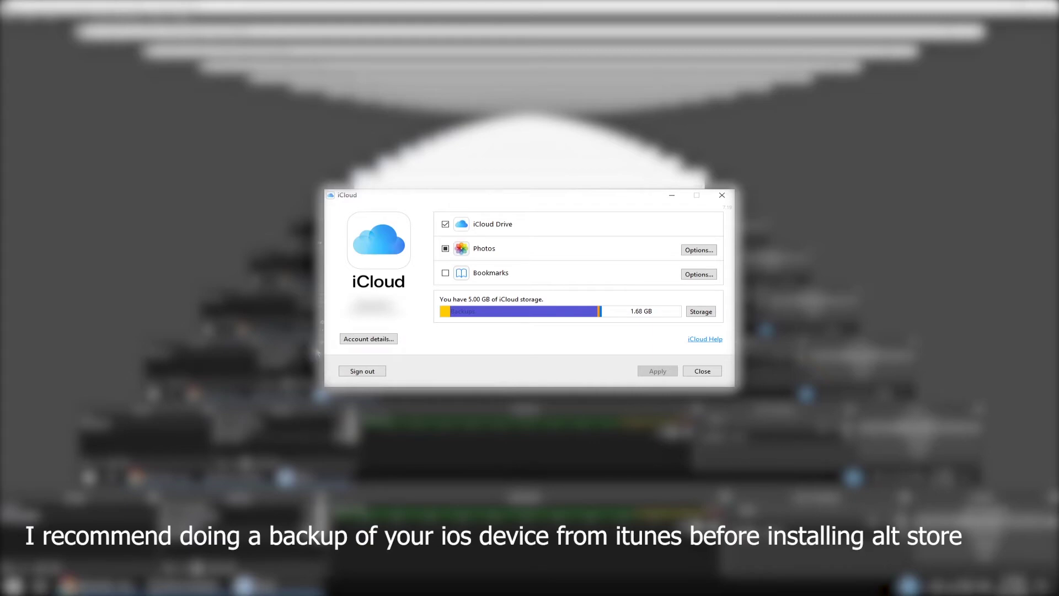
left_click(702, 370)
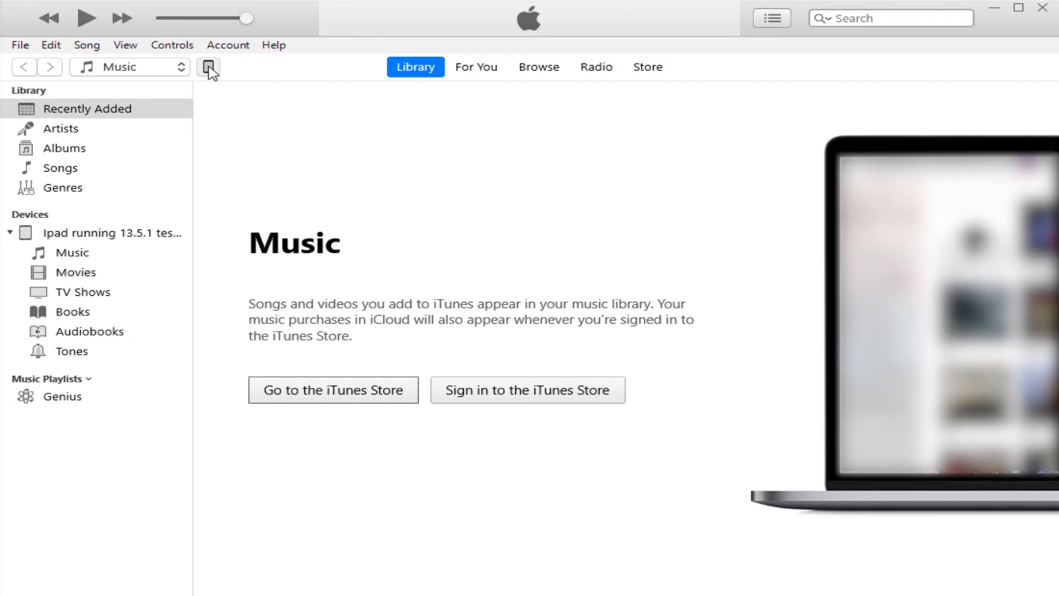
On the iPad's summary page, set automatic backups to This Computer and back up now.
left_click(208, 67)
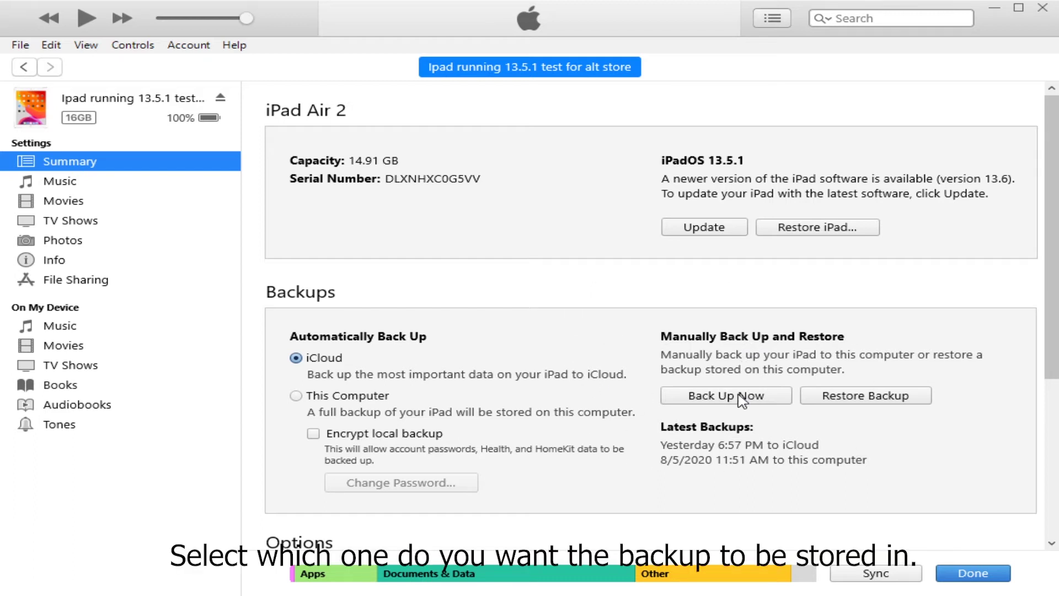
left_click(347, 397)
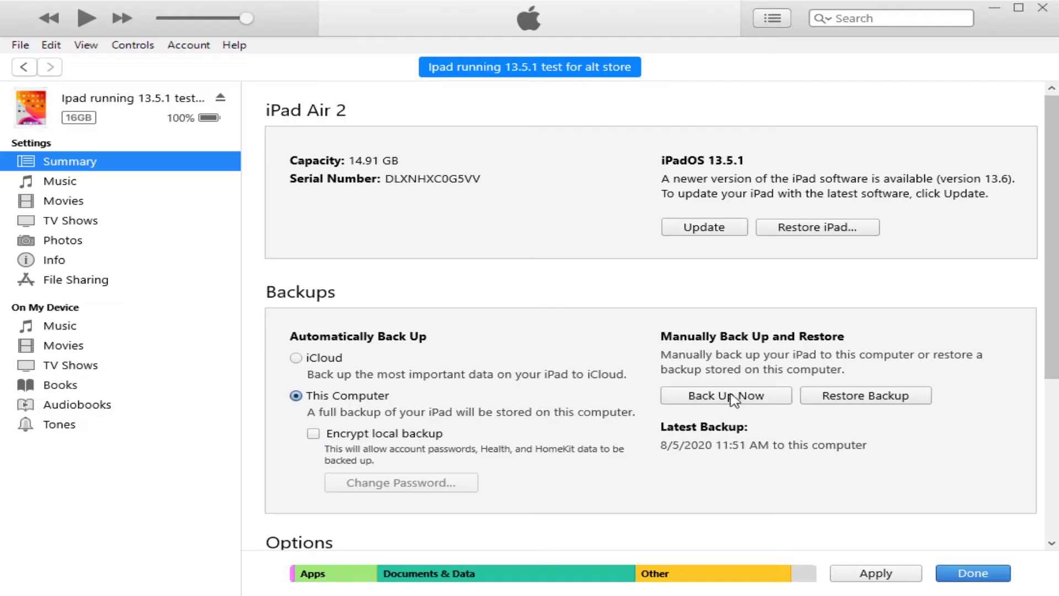
left_click(727, 397)
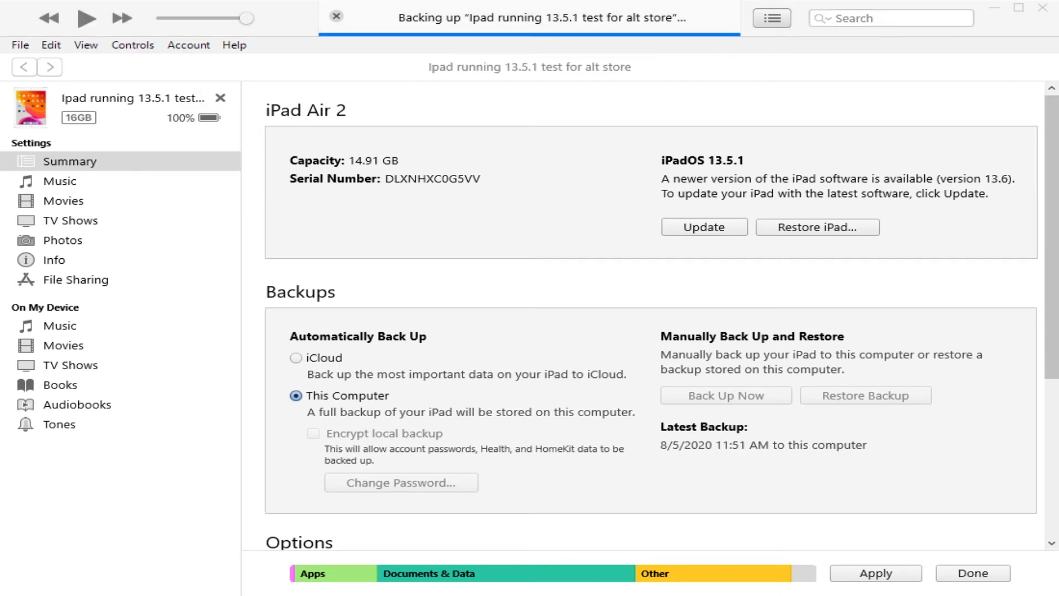
Check the iPad summary shows Latest Backup Today 7:20 PM to this computer, then close iTunes.
left_click(739, 134)
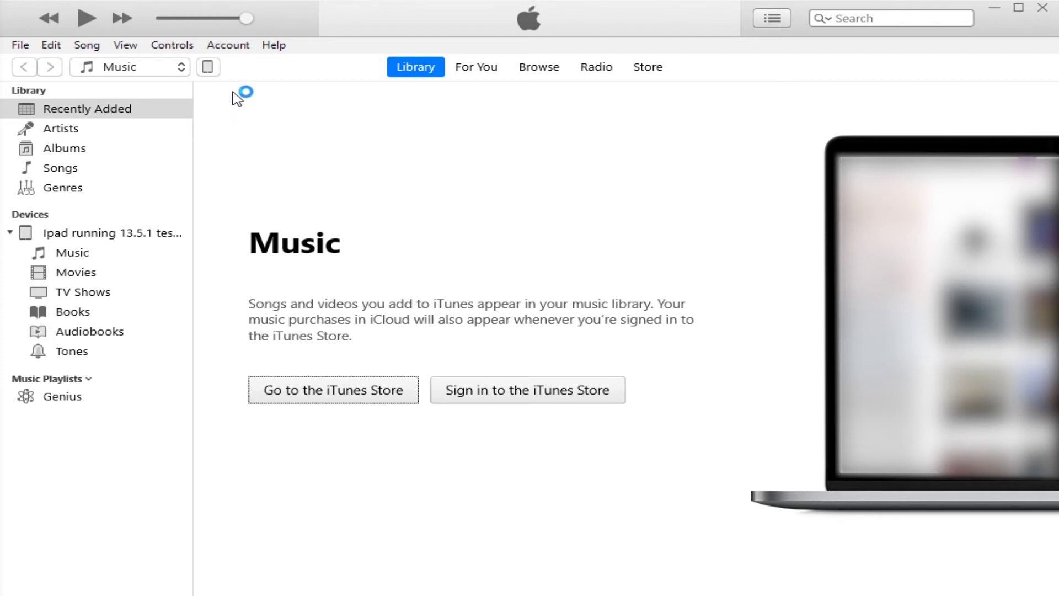
left_click(213, 71)
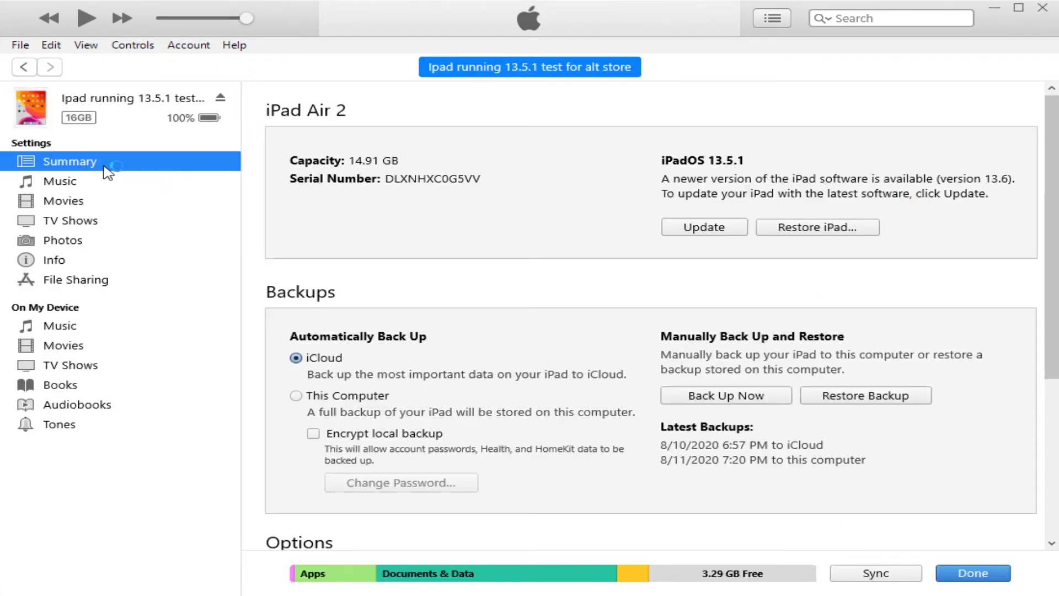
scroll(364, 269, "down", 5)
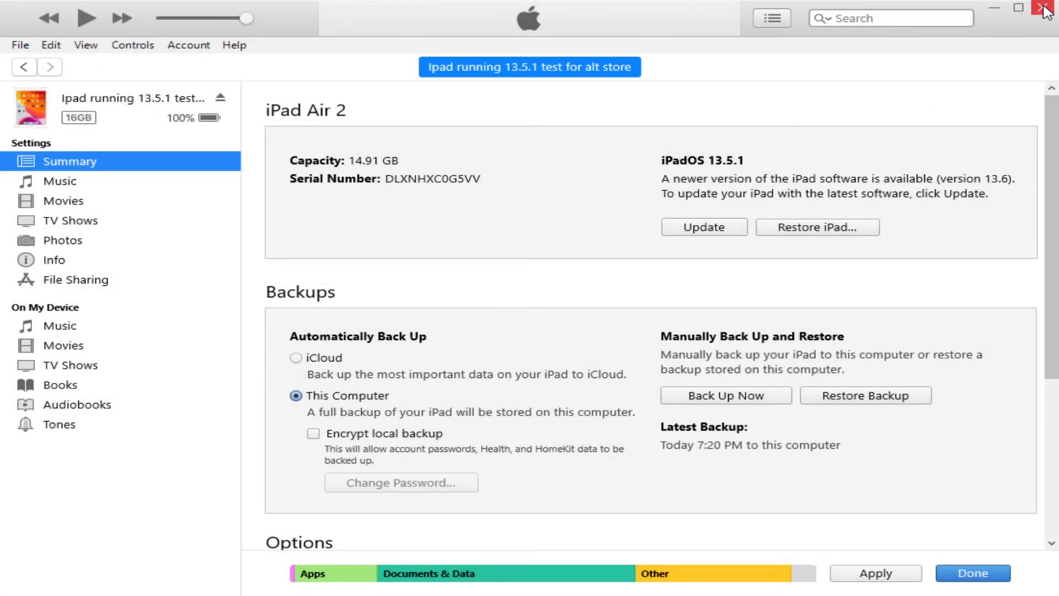
left_click(1048, 6)
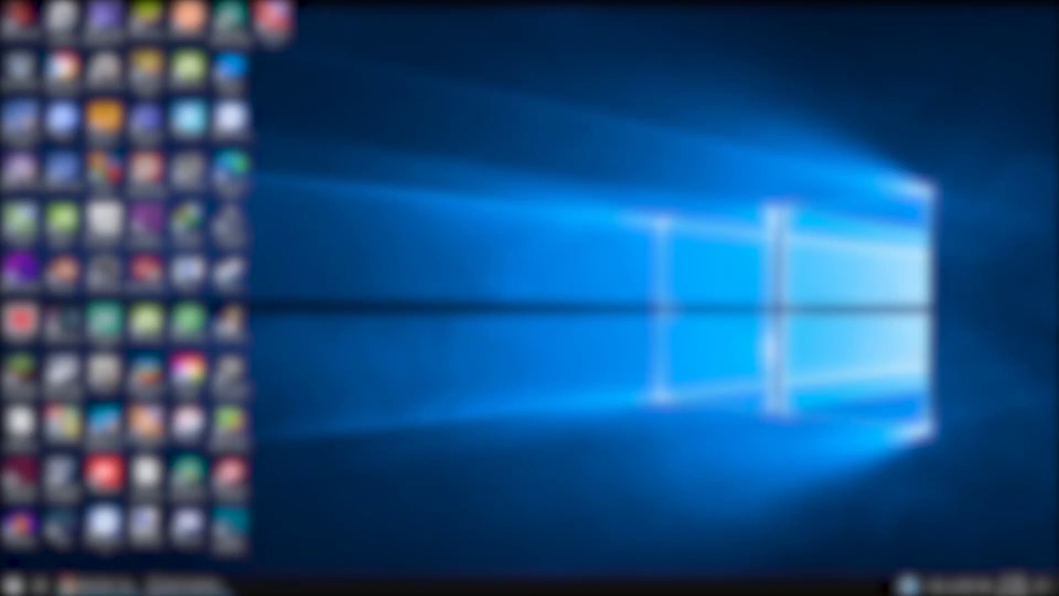
Relaunch AltServer as administrator and show Install AltStore from its hidden tray icon menu.
key("super")
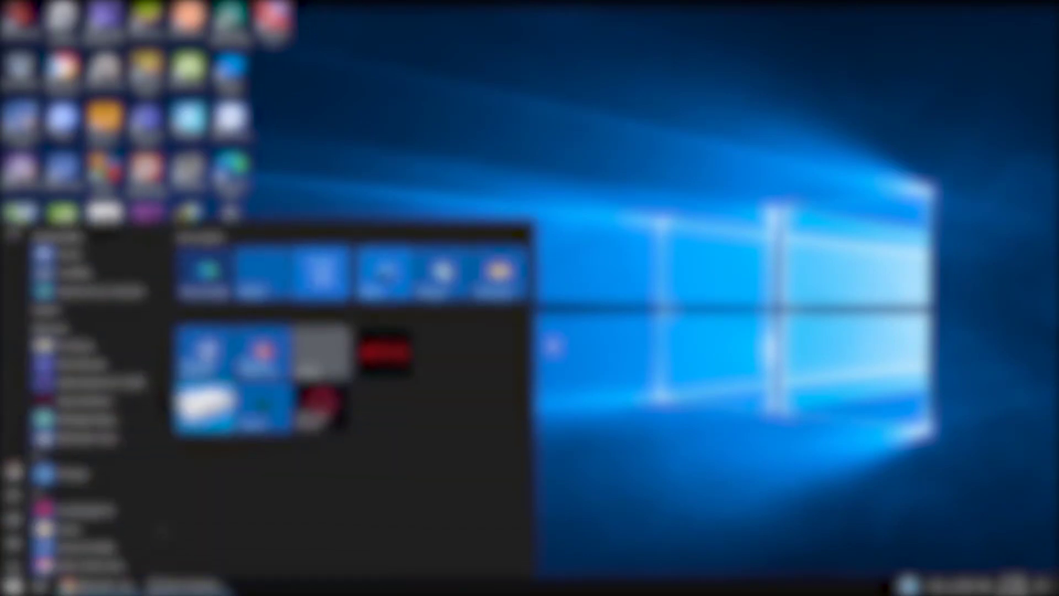
type("altserver")
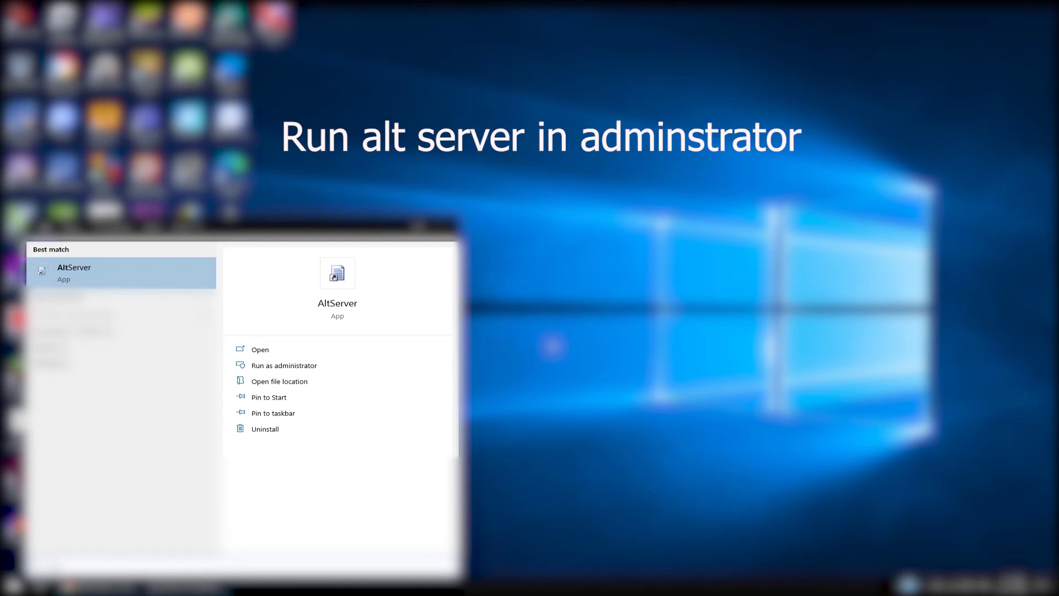
left_click(284, 365)
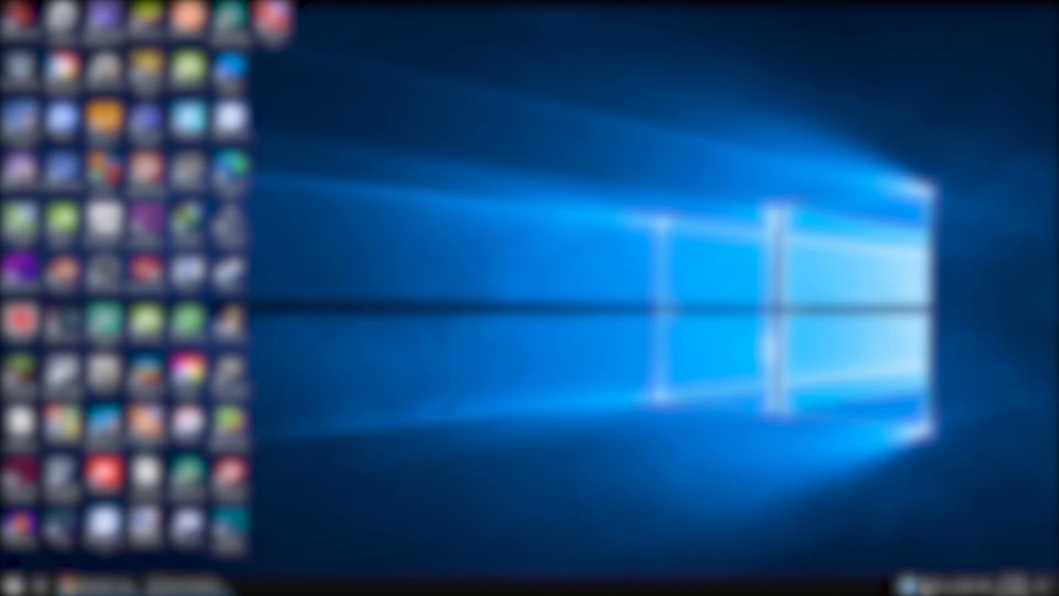
left_click(917, 584)
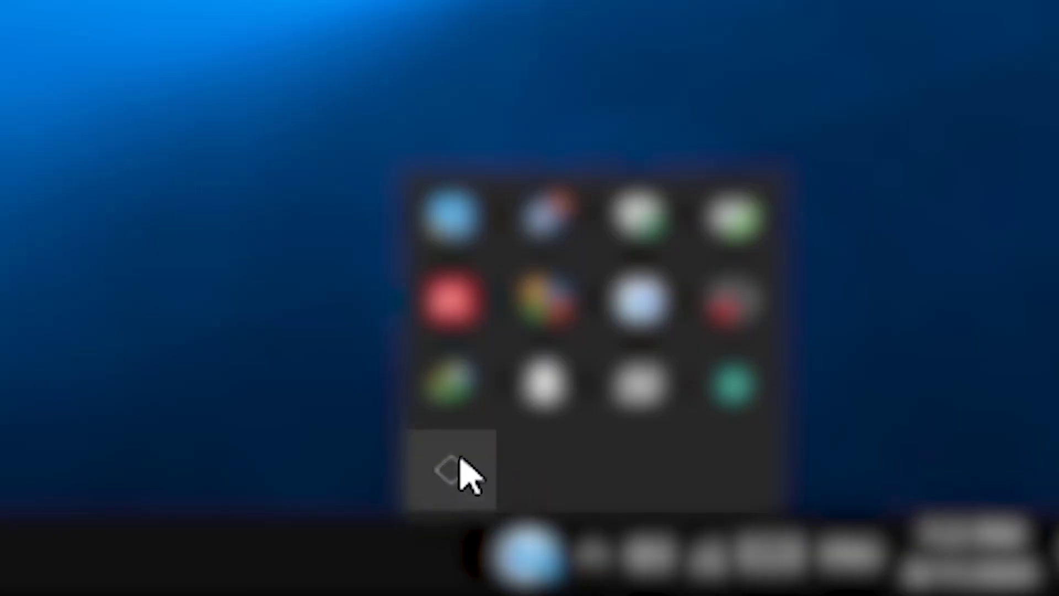
left_click(448, 469)
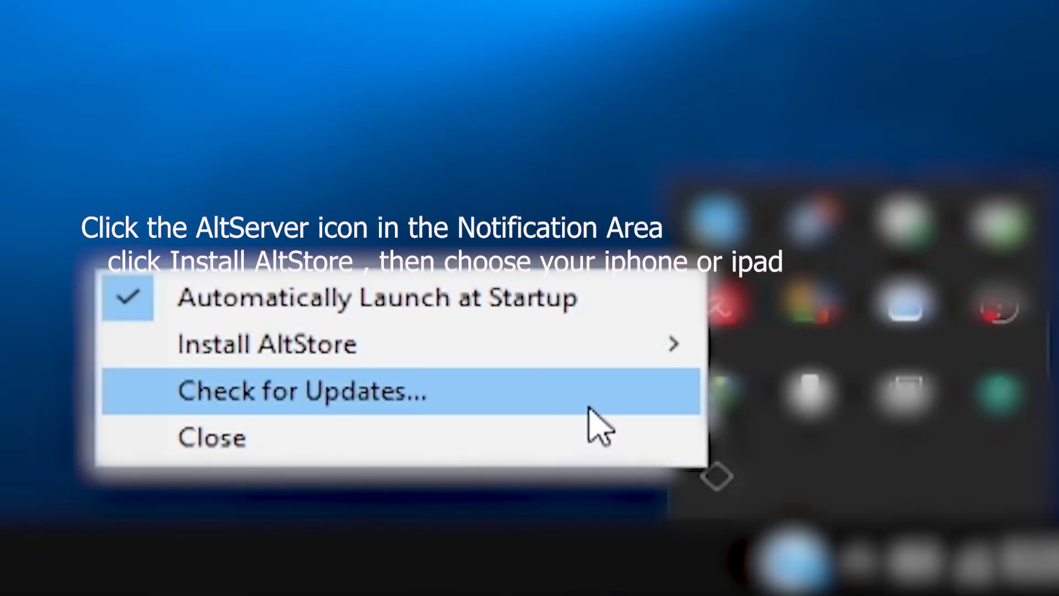
mouse_move(432, 350)
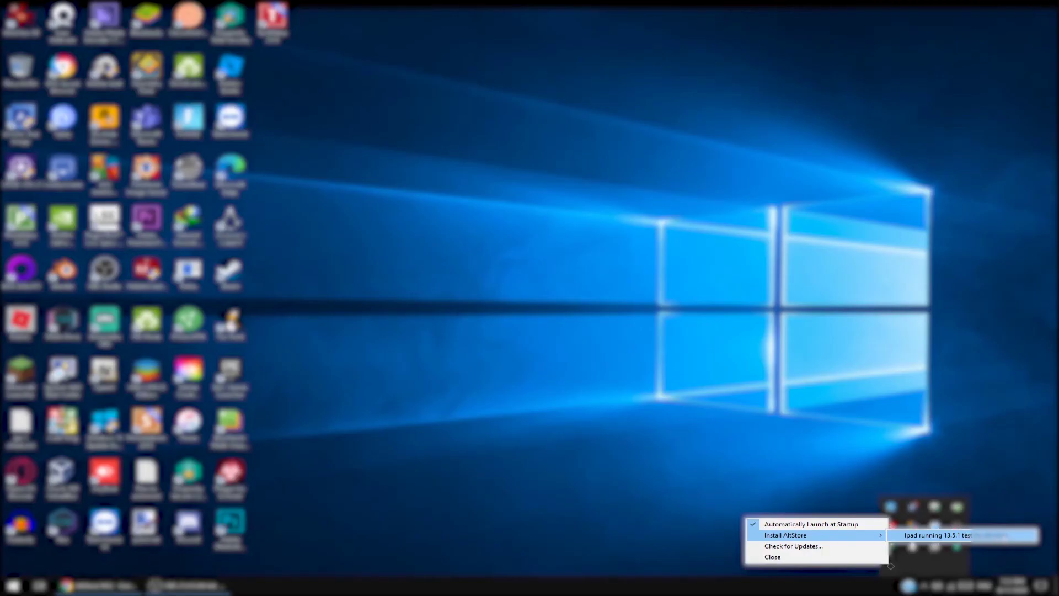
Choose the iPad as install target, enter the Apple ID and its password, and install.
left_click(938, 535)
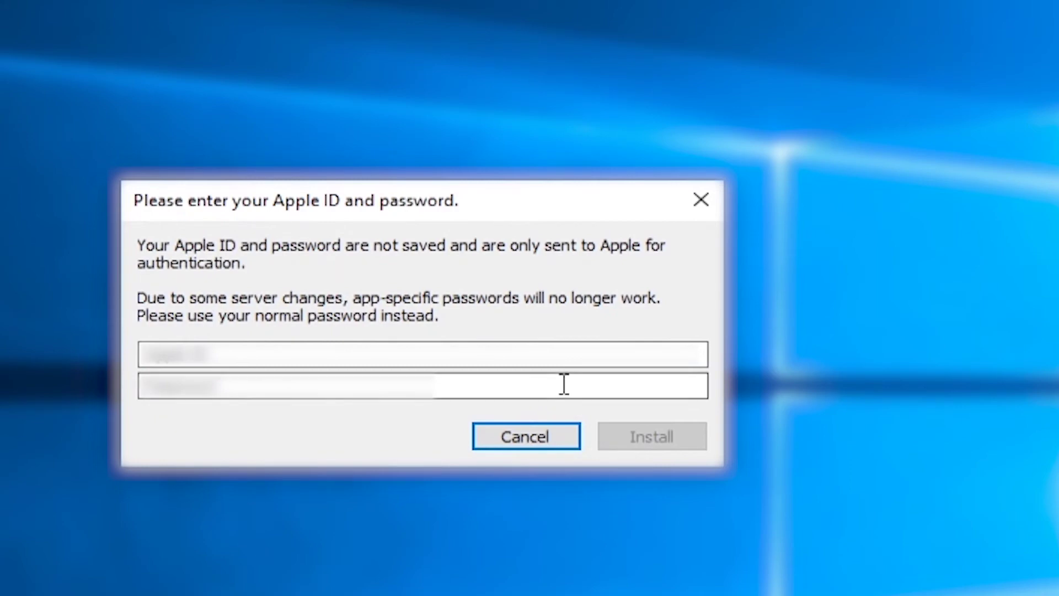
left_click(540, 355)
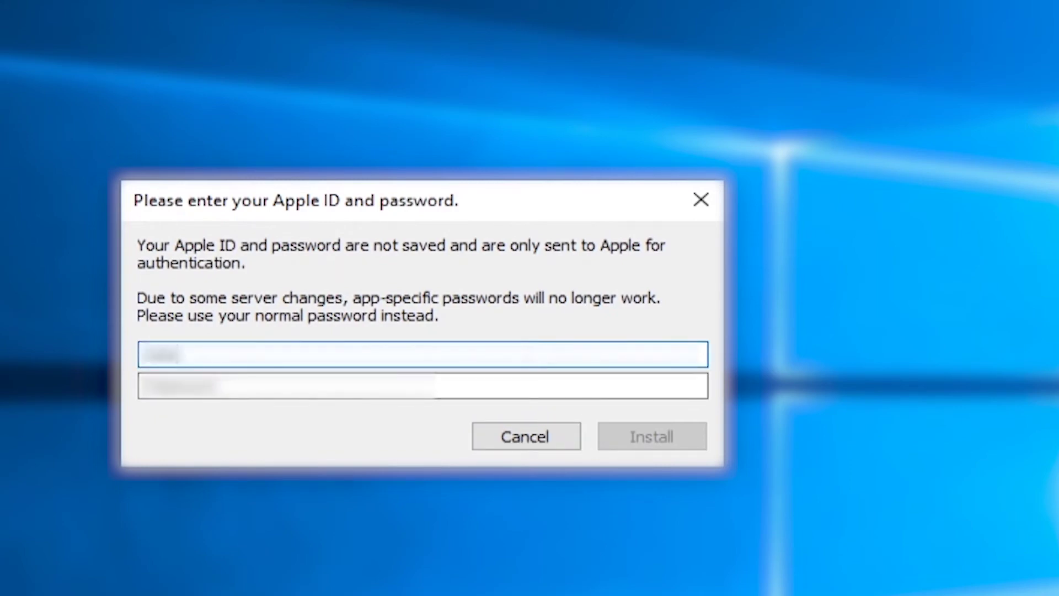
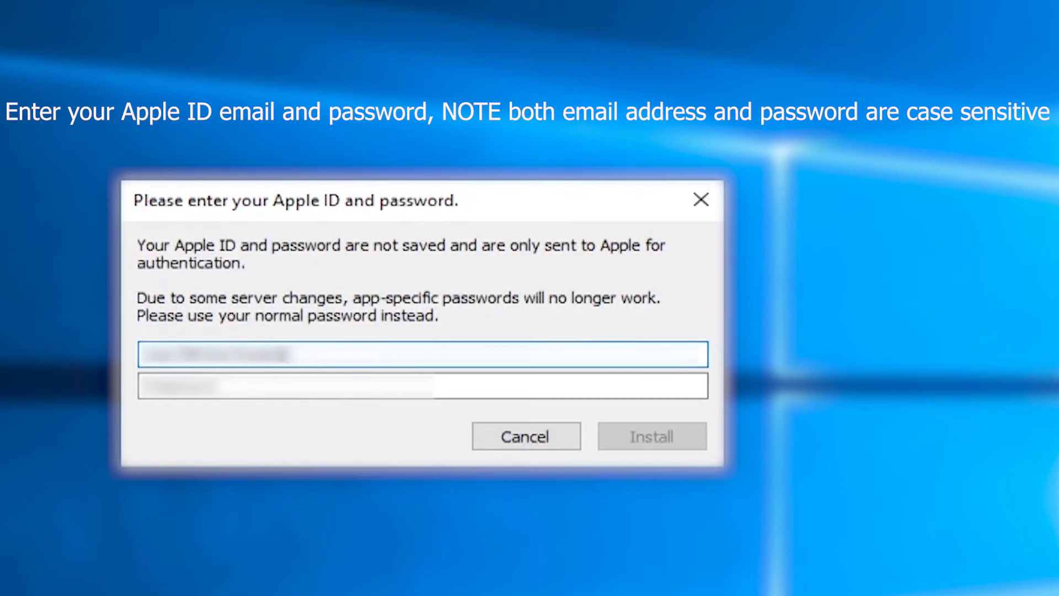
type("icloud.com")
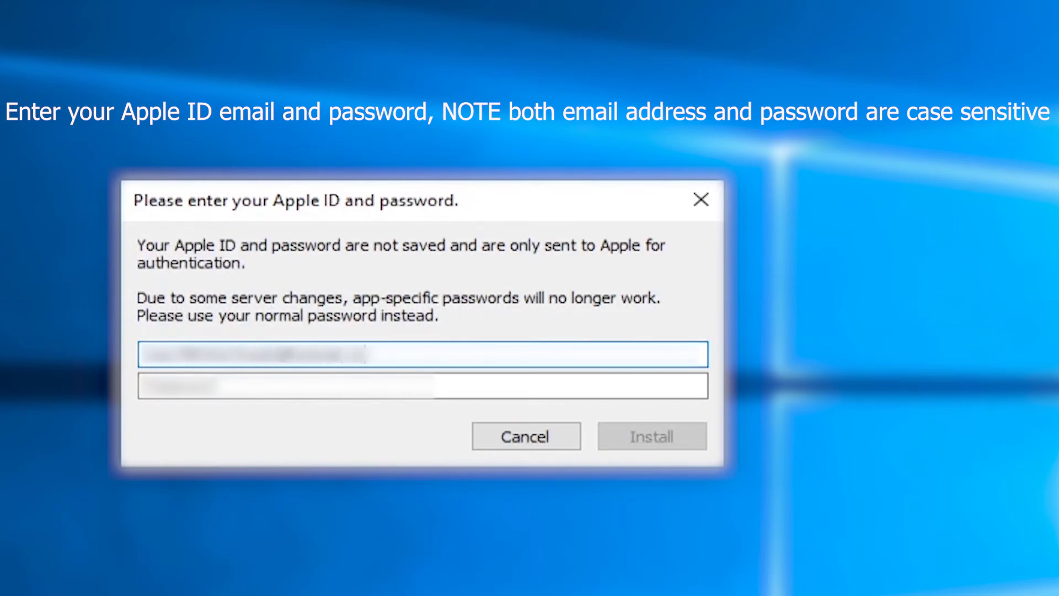
left_click(509, 384)
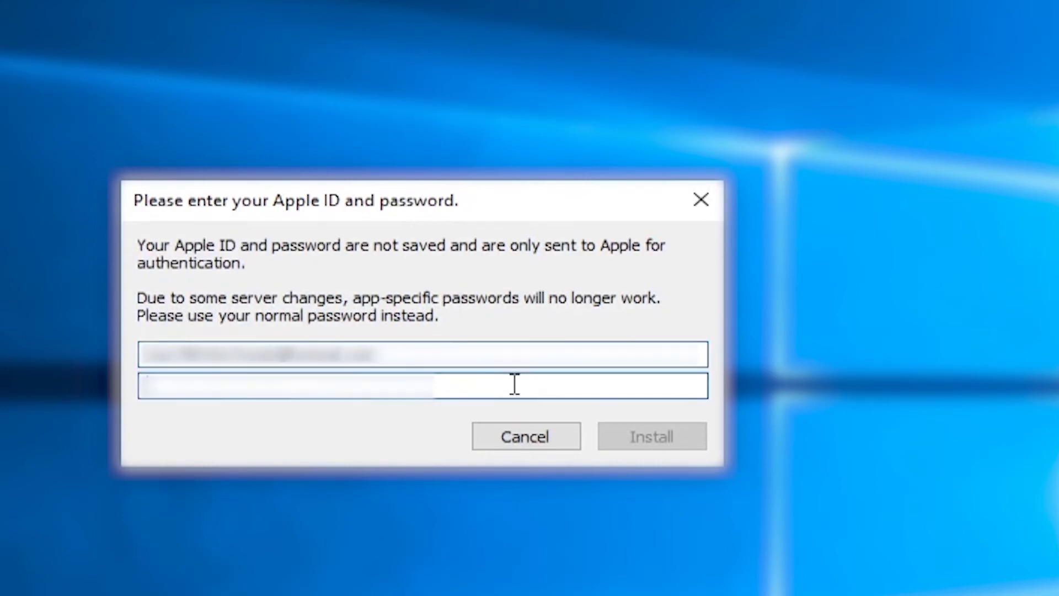
type("********")
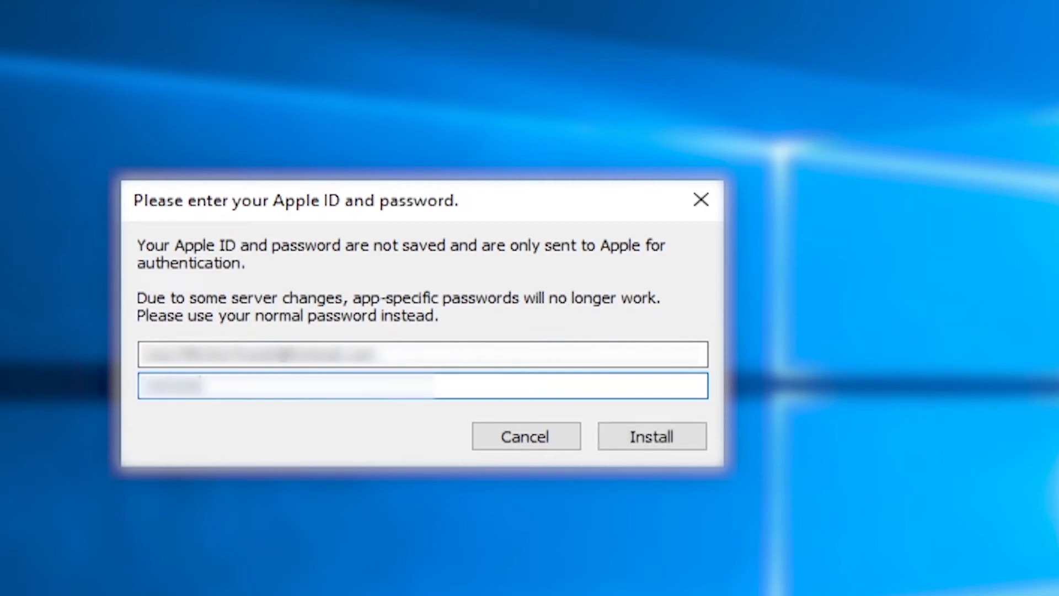
type("*********")
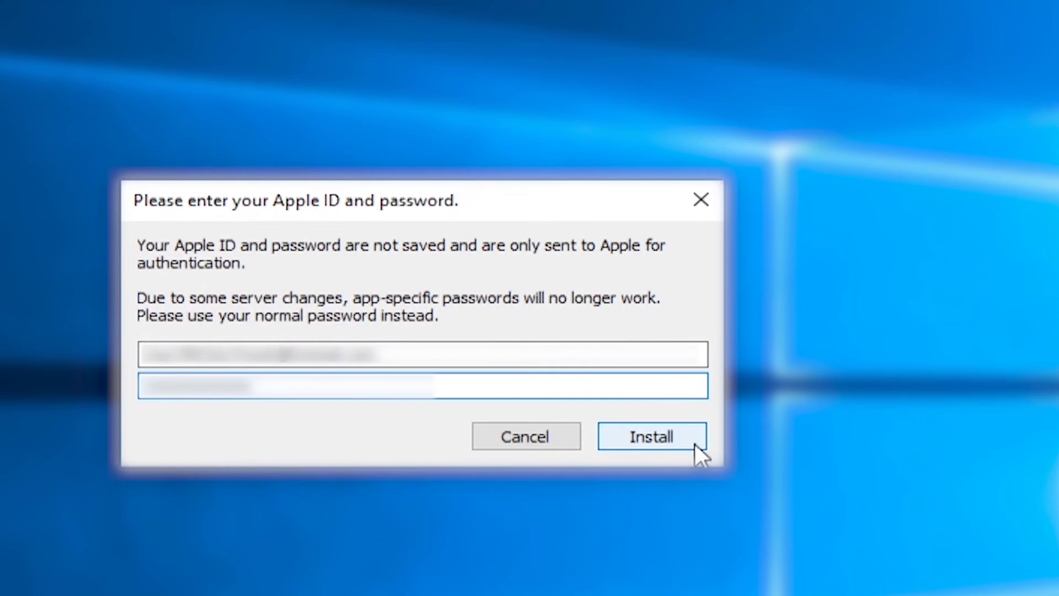
left_click(657, 436)
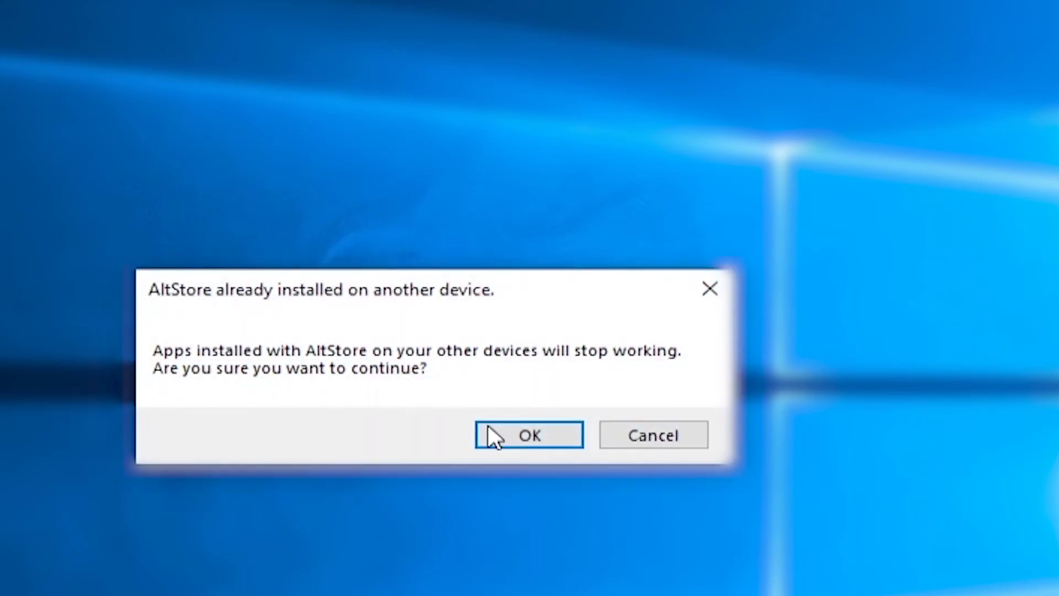
Accept the 'AltStore already installed on another device' warning so installation continues.
left_click(508, 433)
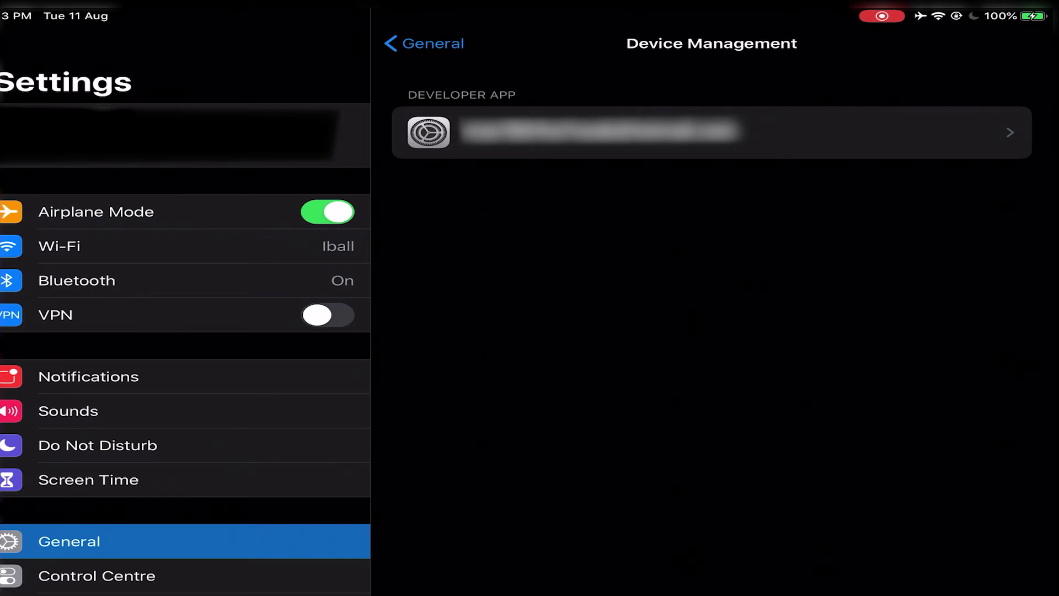
Open the developer app's trust page in Device Management, then launch AltStore from the home screen.
left_click(711, 133)
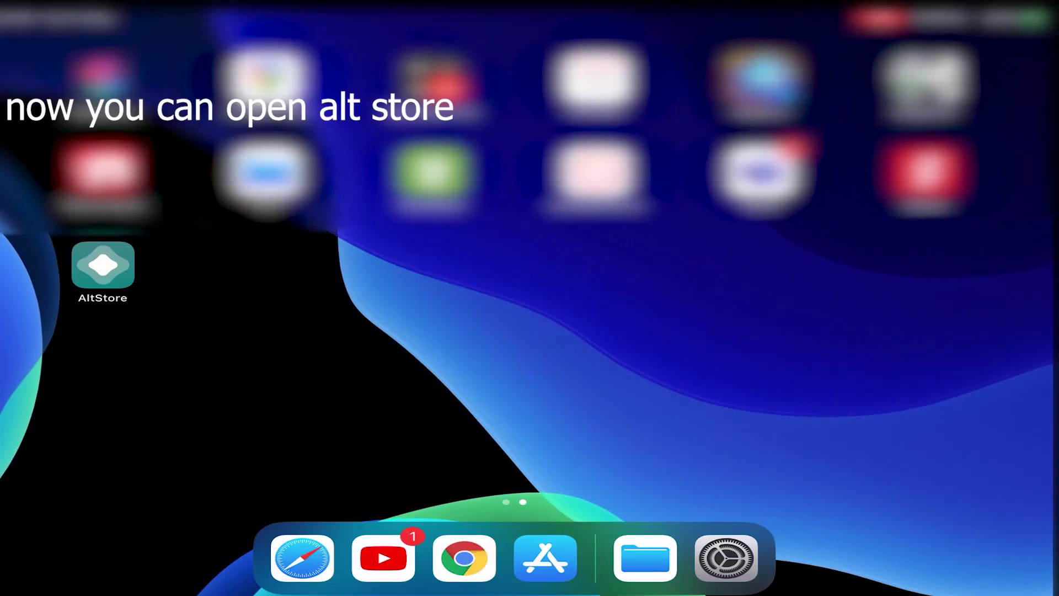
left_click(103, 263)
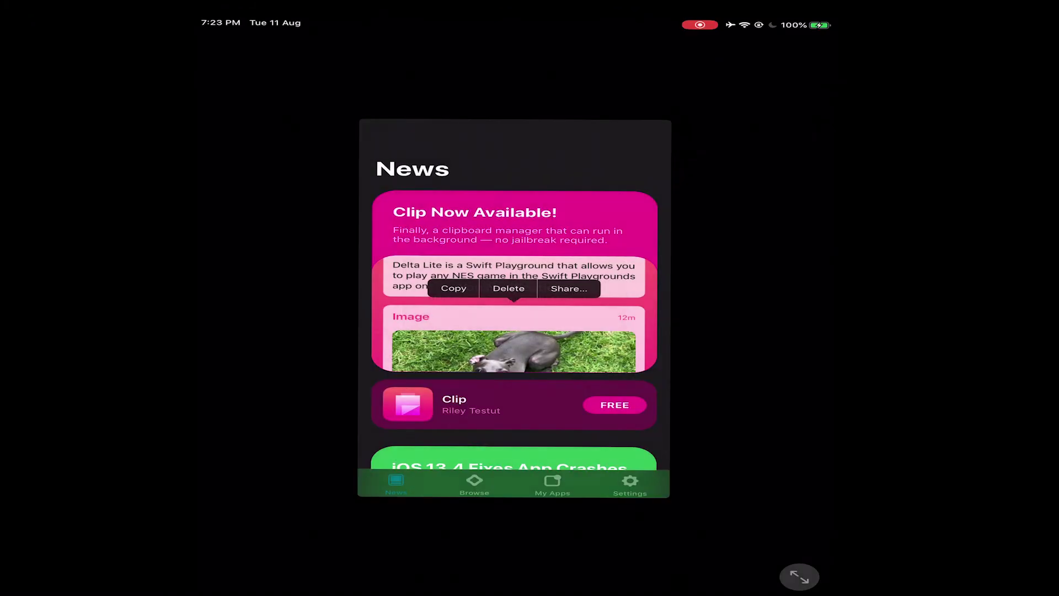
Show AltStore's My Apps list and enlarge the app window to 2x.
left_click(552, 483)
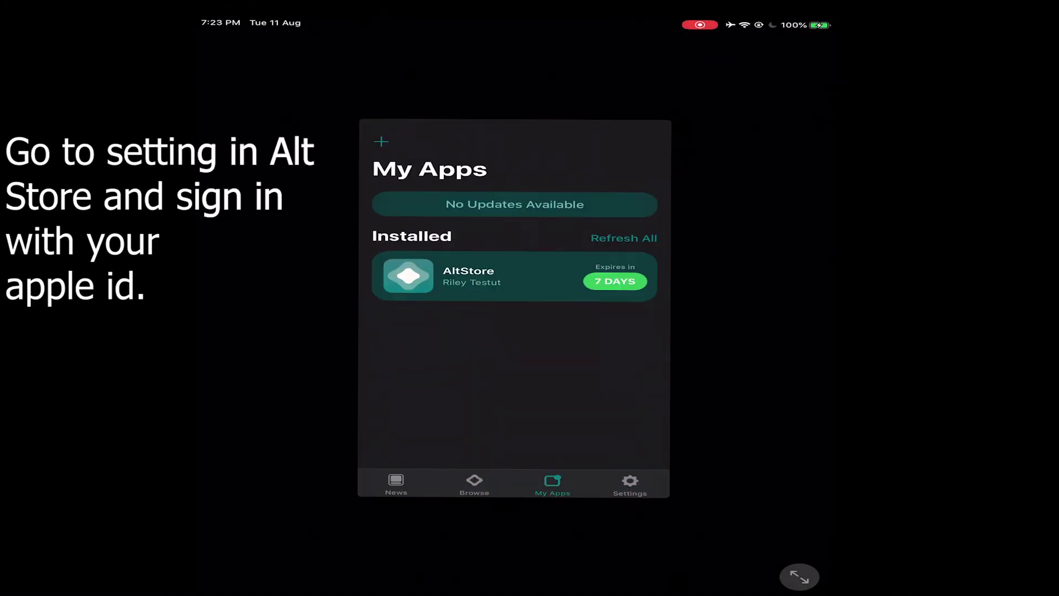
left_click(799, 576)
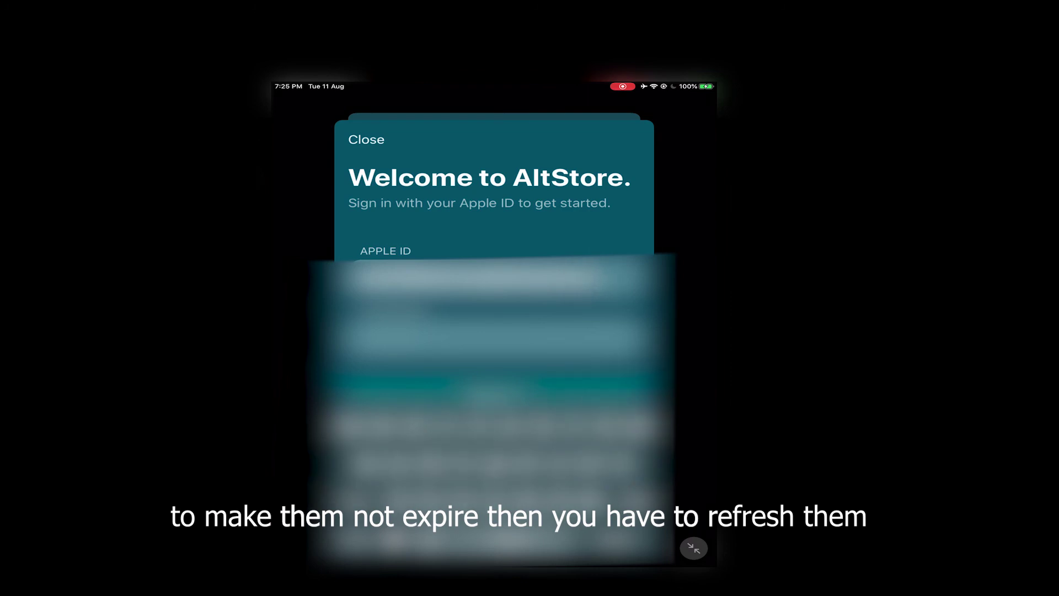
Finish entering the Apple ID email and password and dismiss the keyboard.
key("Return")
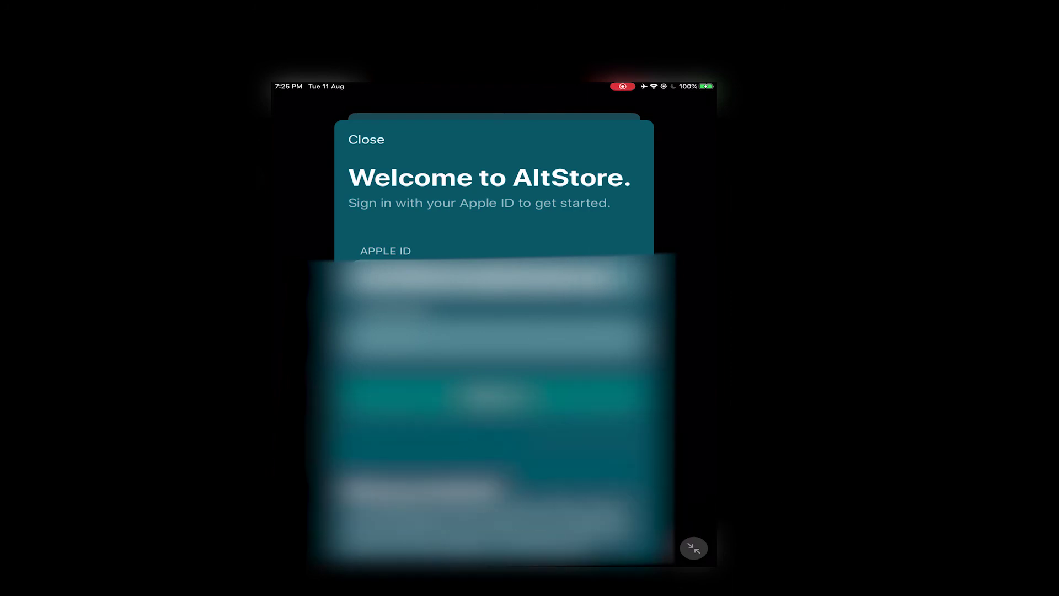